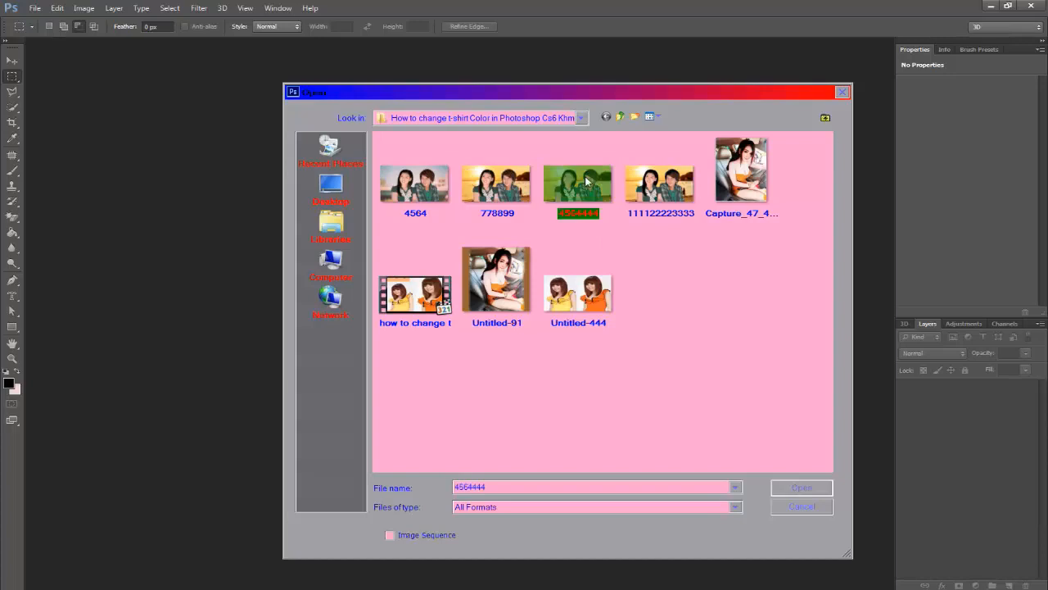
# - Open the image 4564444 and convert its locked Background into an editable layer named Layer 0
pyautogui.click(804, 491)
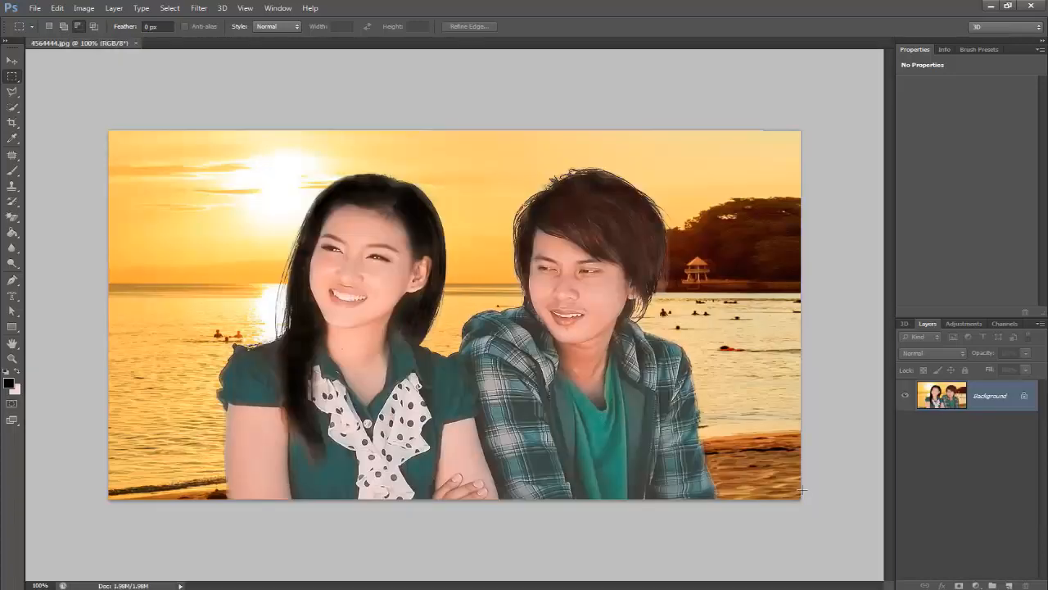
pyautogui.scroll(2, 722, 408)
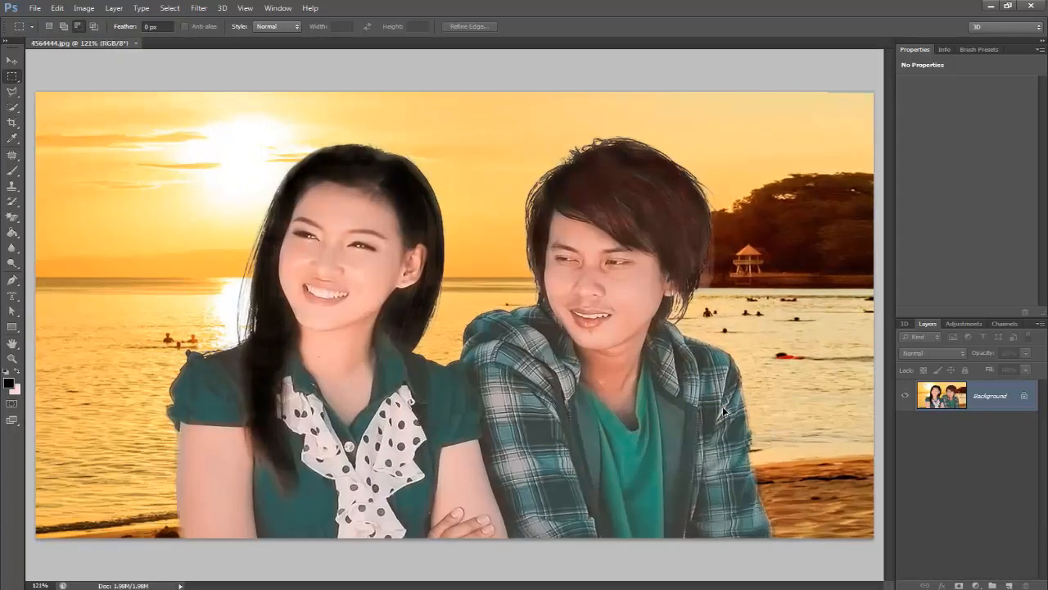
pyautogui.scroll(-1, 724, 411)
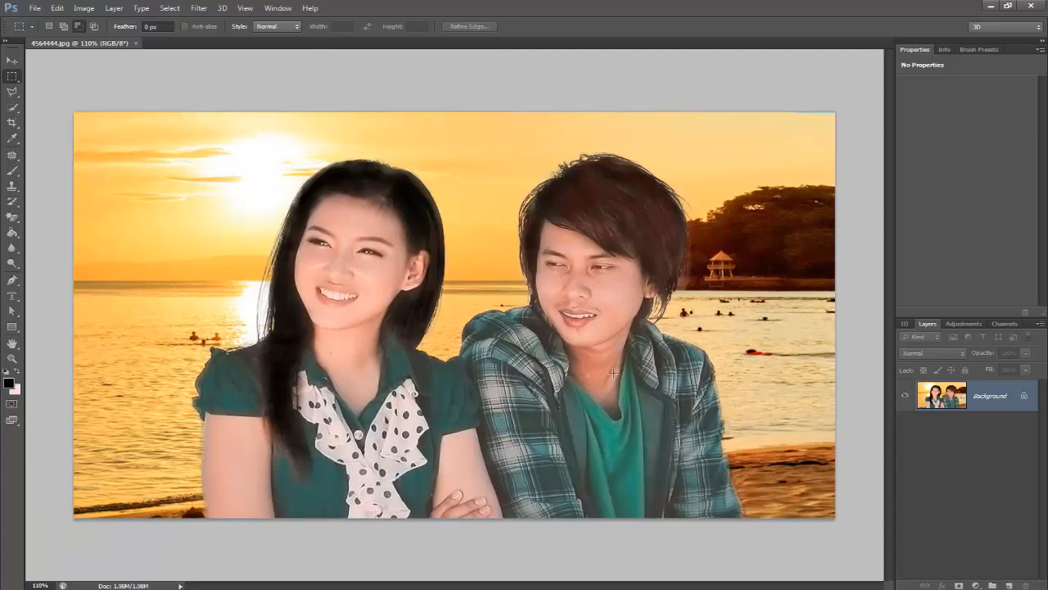
pyautogui.doubleClick(1024, 398)
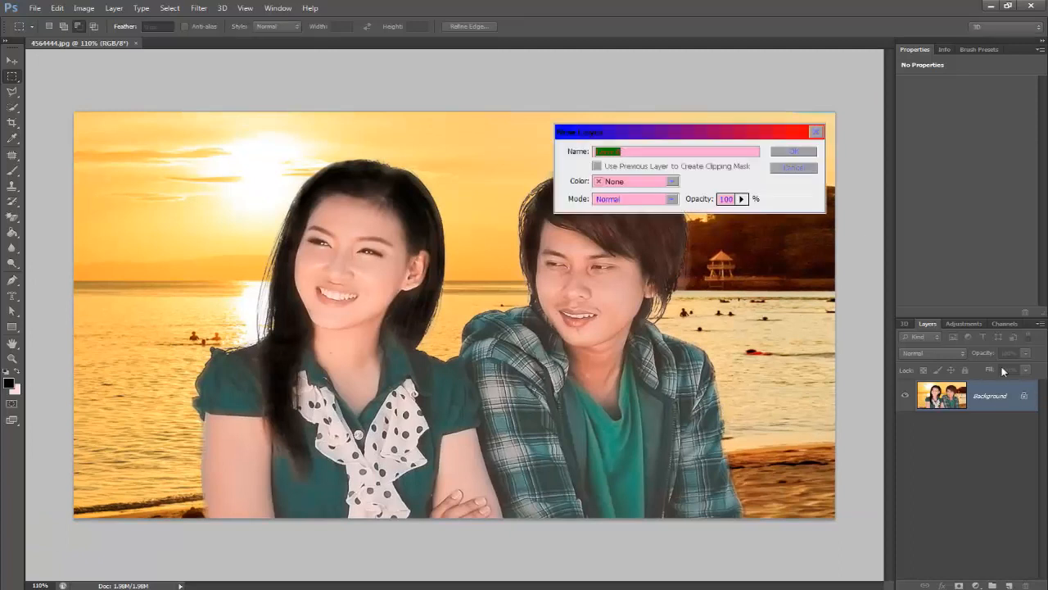
pyautogui.click(810, 152)
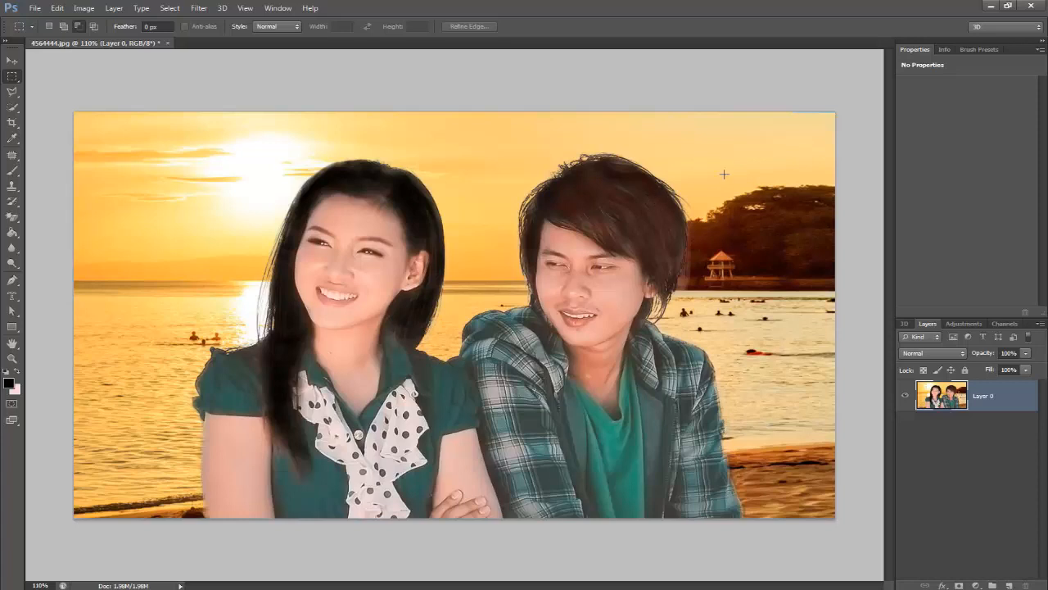
# - Select the entire sunset beach background around the couple with the Quick Selection tool
pyautogui.click(14, 107)
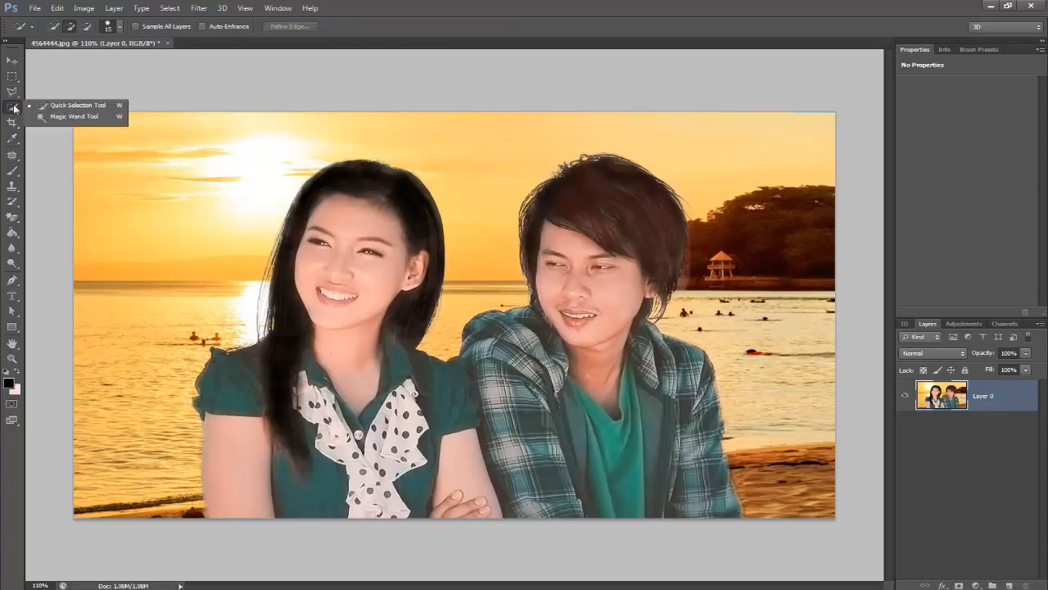
pyautogui.click(75, 108)
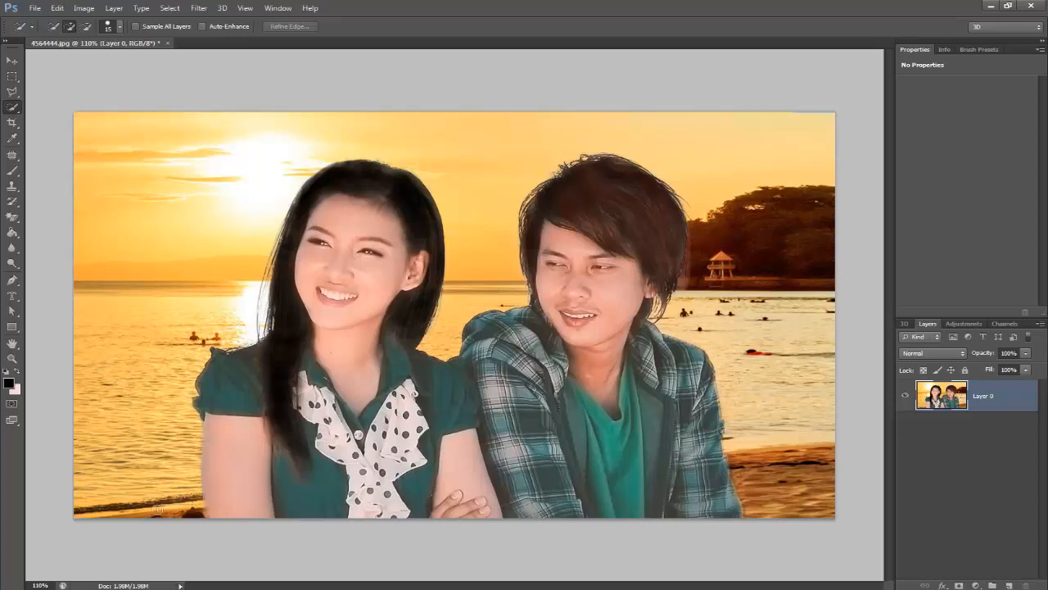
pyautogui.moveTo(152, 514)
pyautogui.mouseDown()
pyautogui.moveTo(169, 218)
pyautogui.moveTo(257, 140)
pyautogui.moveTo(386, 125)
pyautogui.moveTo(458, 188)
pyautogui.moveTo(470, 307)
pyautogui.moveTo(432, 321)
pyautogui.mouseUp()
pyautogui.moveTo(555, 150)
pyautogui.mouseDown()
pyautogui.moveTo(678, 140)
pyautogui.moveTo(750, 155)
pyautogui.moveTo(782, 193)
pyautogui.moveTo(797, 251)
pyautogui.moveTo(800, 493)
pyautogui.mouseUp()
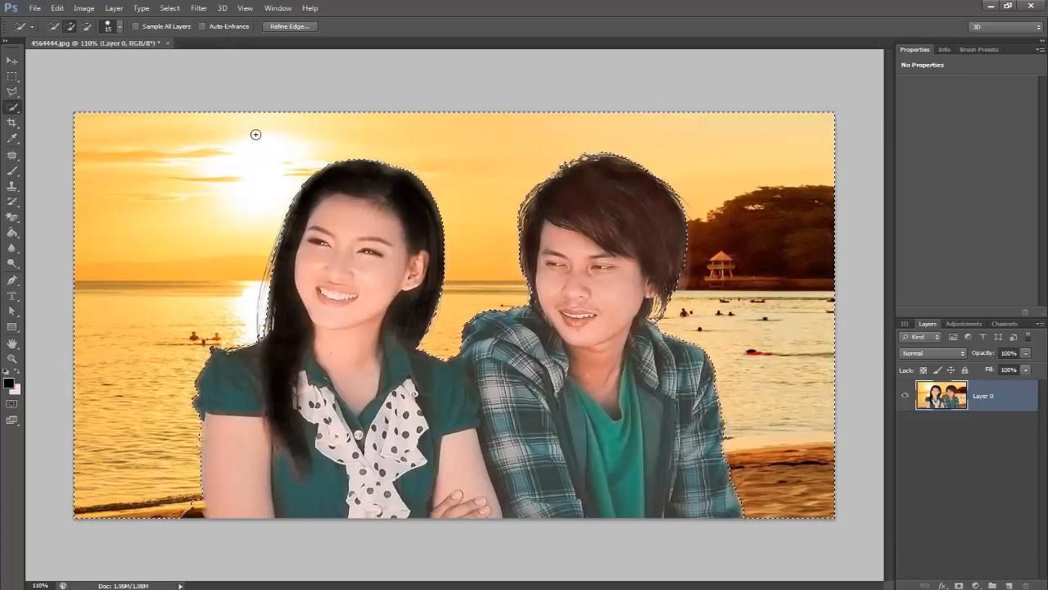
# - Try a Gaussian Blur with a slightly reduced radius on the selected background, and undo it
pyautogui.click(199, 8)
pyautogui.moveTo(225, 141)
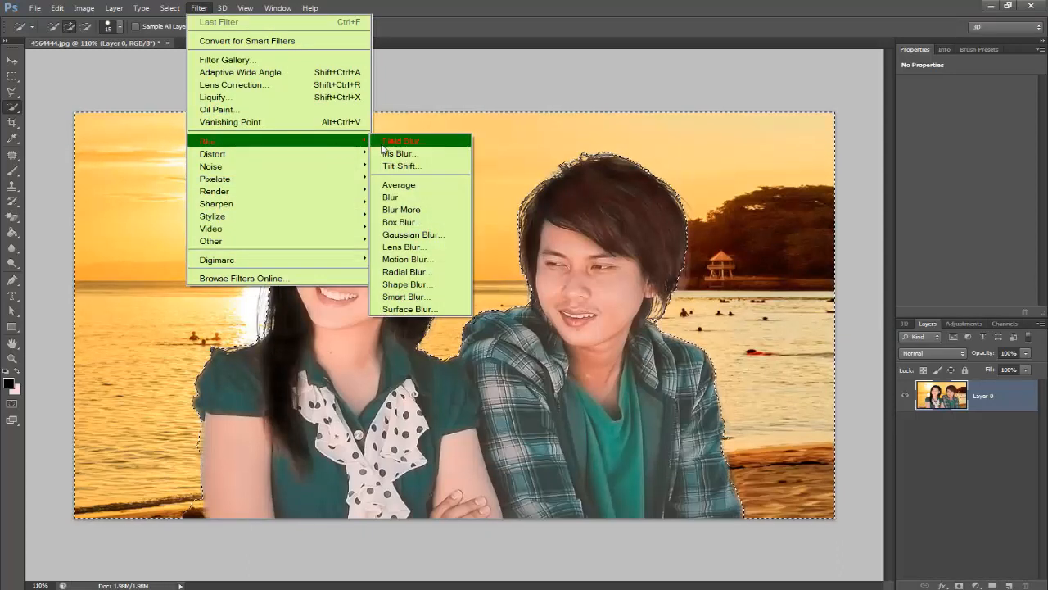
pyautogui.click(393, 235)
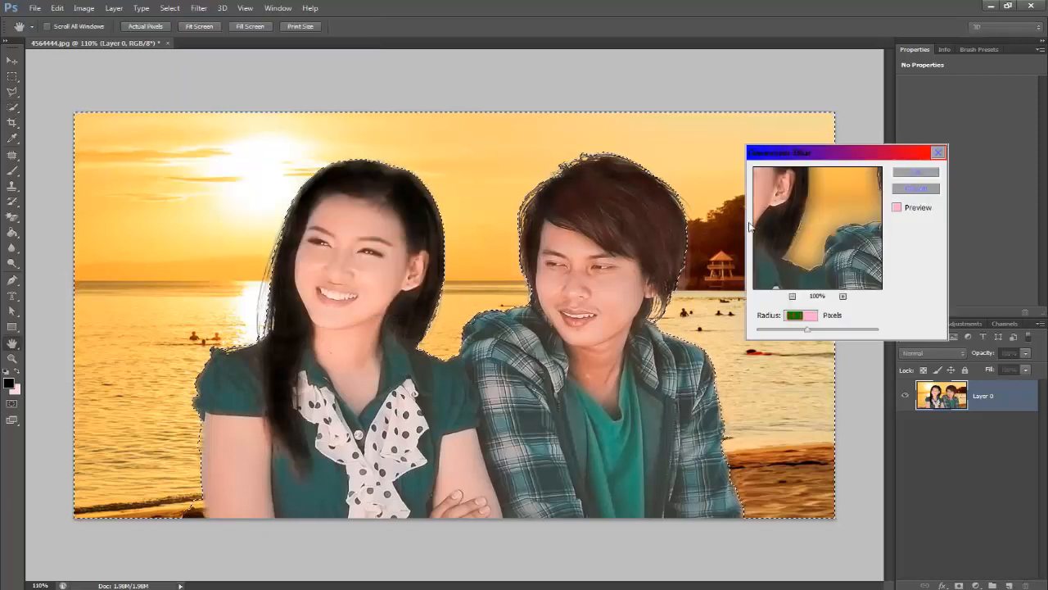
pyautogui.moveTo(802, 224); pyautogui.dragTo(798, 259)
pyautogui.click(792, 296)
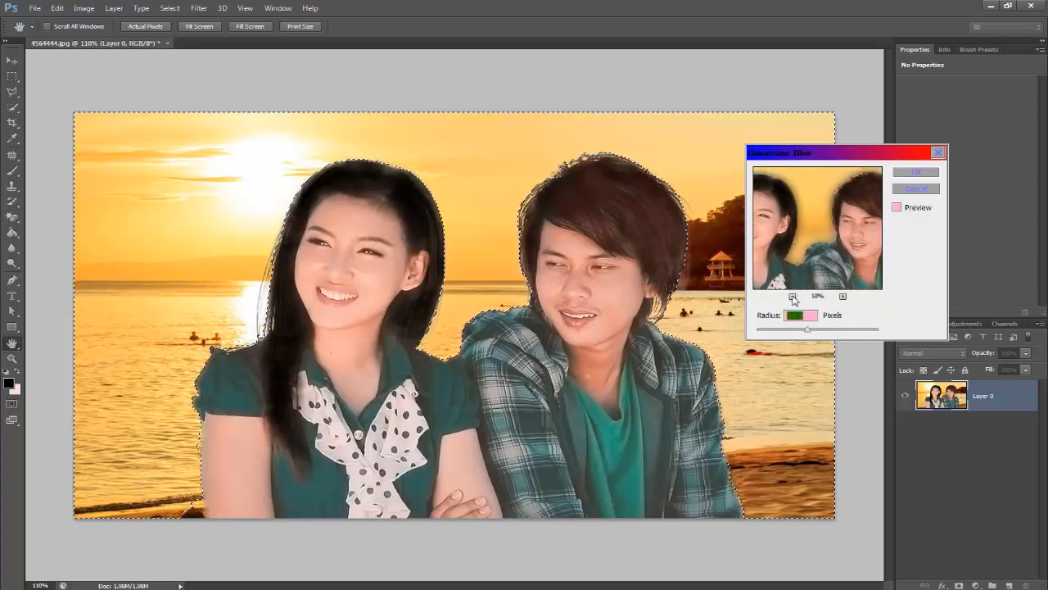
pyautogui.click(792, 297)
pyautogui.click(792, 296)
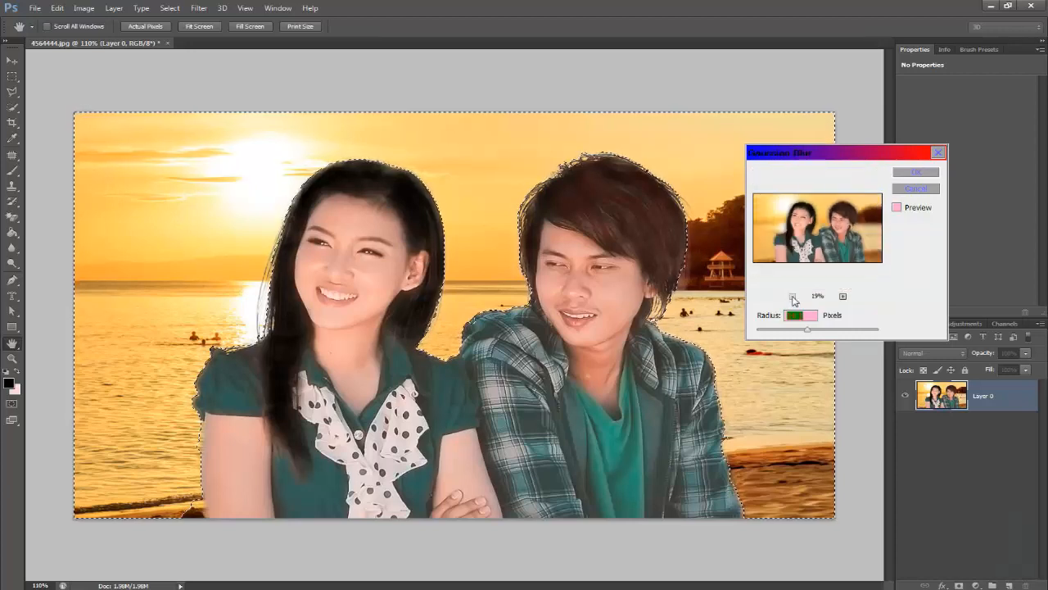
pyautogui.moveTo(807, 329)
pyautogui.mouseDown()
pyautogui.moveTo(781, 330)
pyautogui.moveTo(814, 333)
pyautogui.moveTo(802, 332)
pyautogui.mouseUp()
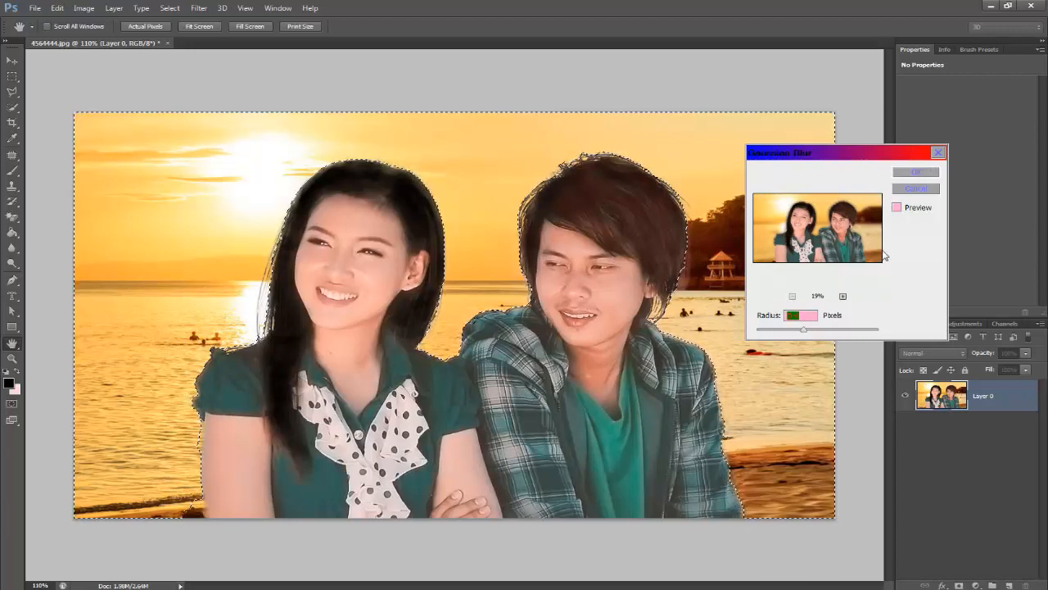
pyautogui.click(918, 172)
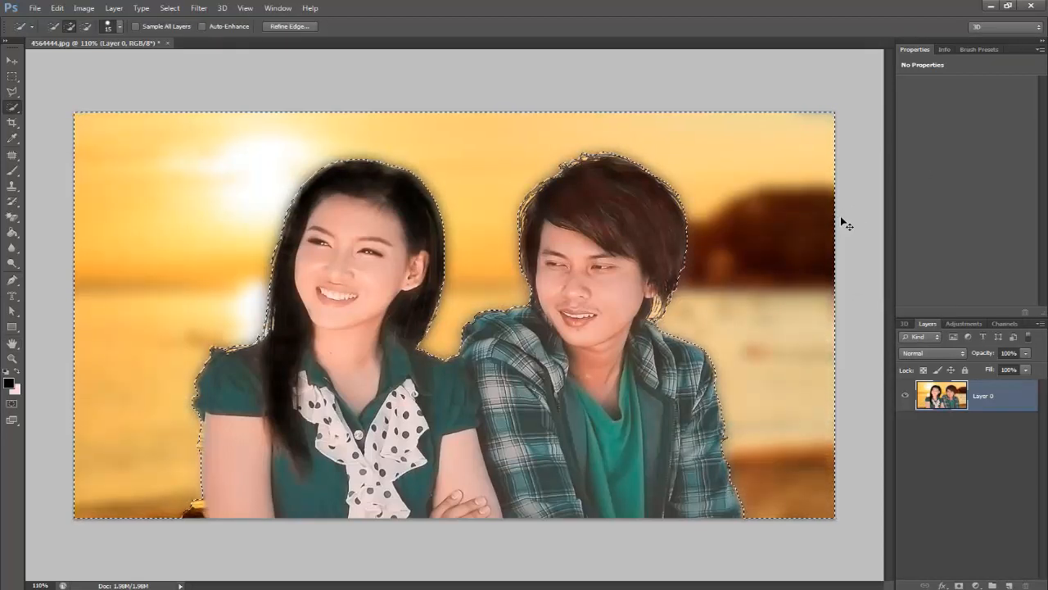
pyautogui.hotkey('ctrl', 'z')
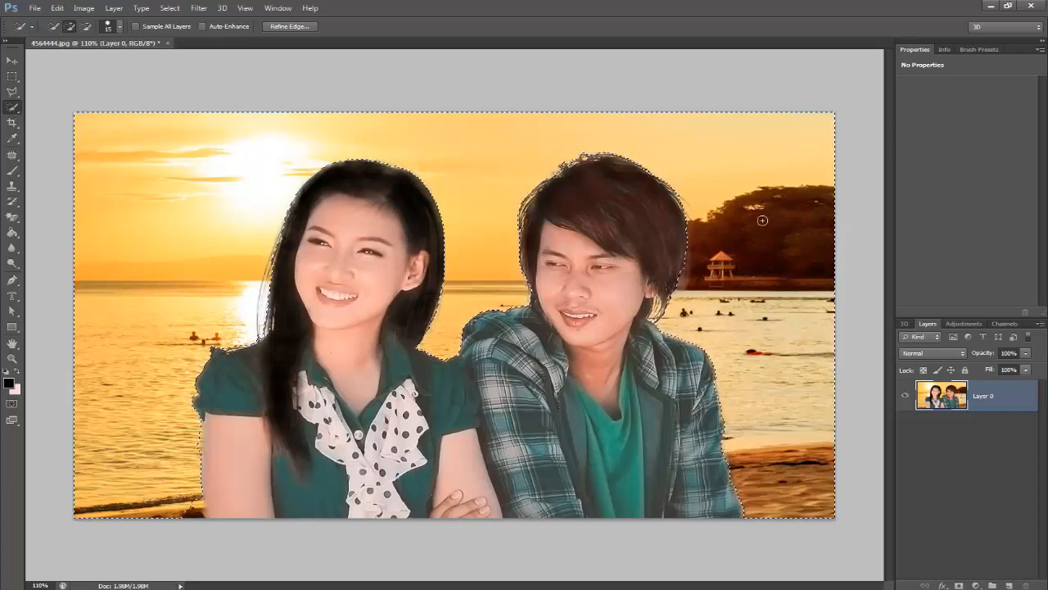
# - Apply a light Gaussian Blur with a much smaller radius to the selected background and deselect it
pyautogui.click(198, 8)
pyautogui.moveTo(271, 142)
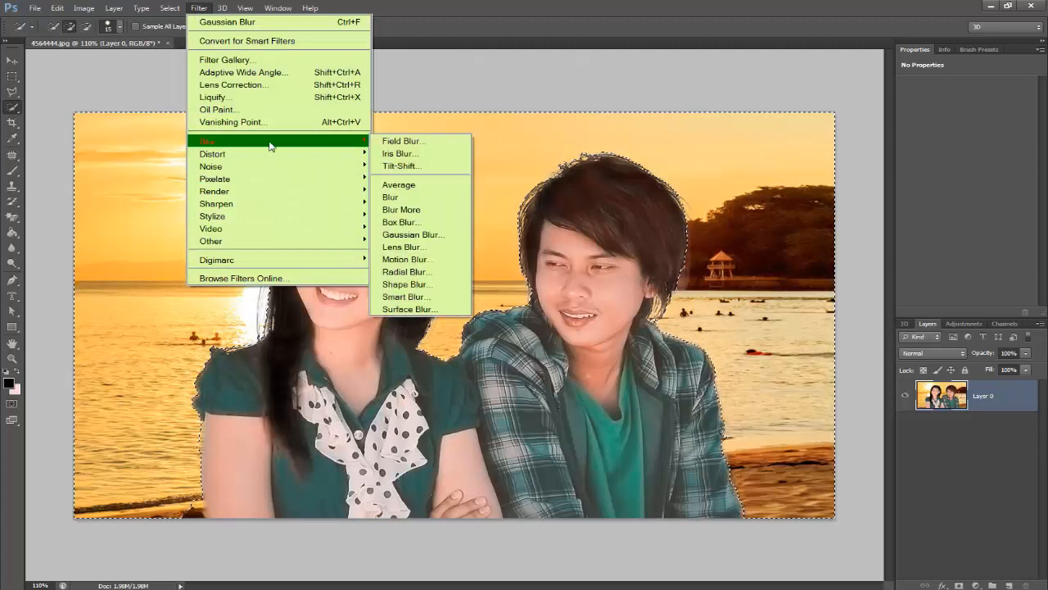
pyautogui.click(435, 235)
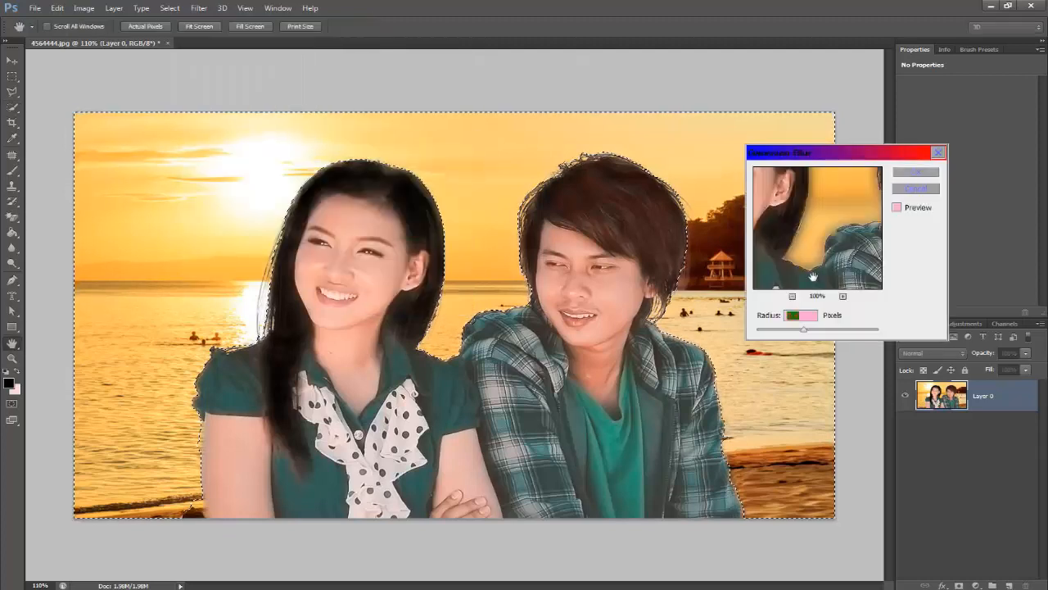
pyautogui.click(792, 296)
pyautogui.click(792, 295)
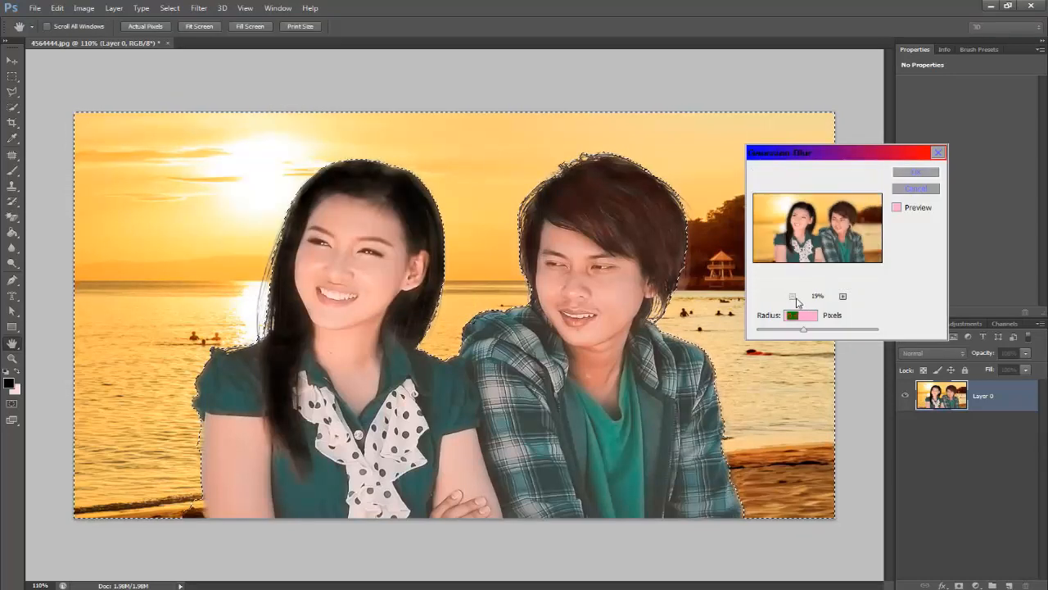
pyautogui.moveTo(797, 331); pyautogui.dragTo(778, 334)
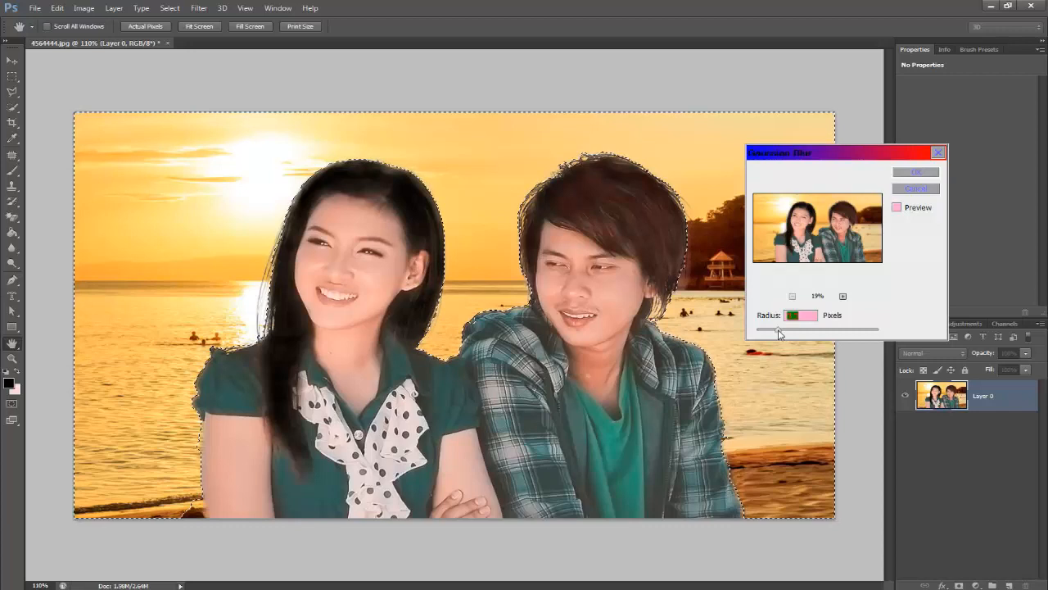
pyautogui.click(930, 173)
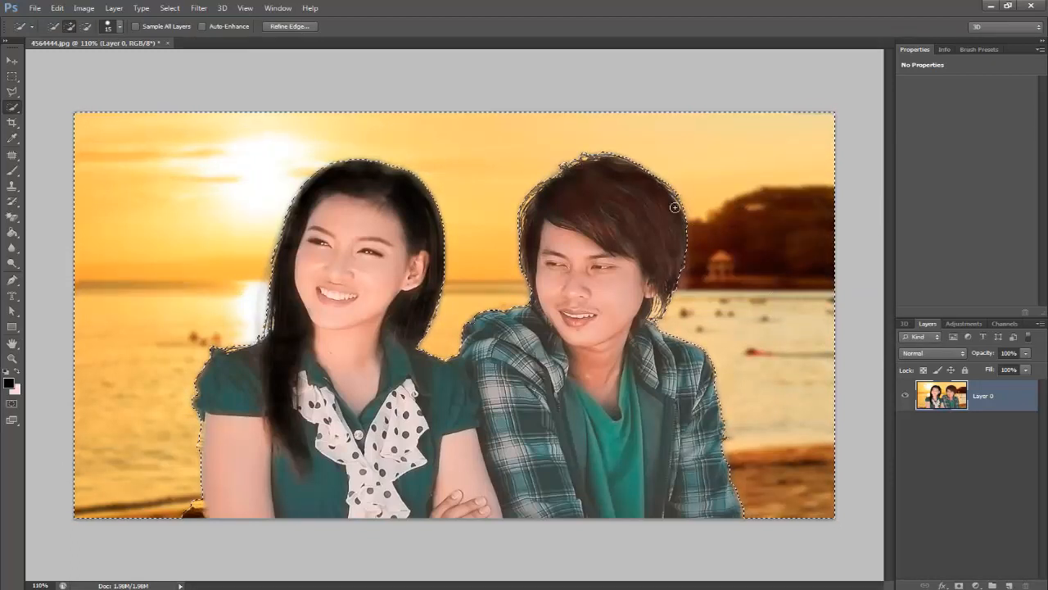
pyautogui.click(170, 8)
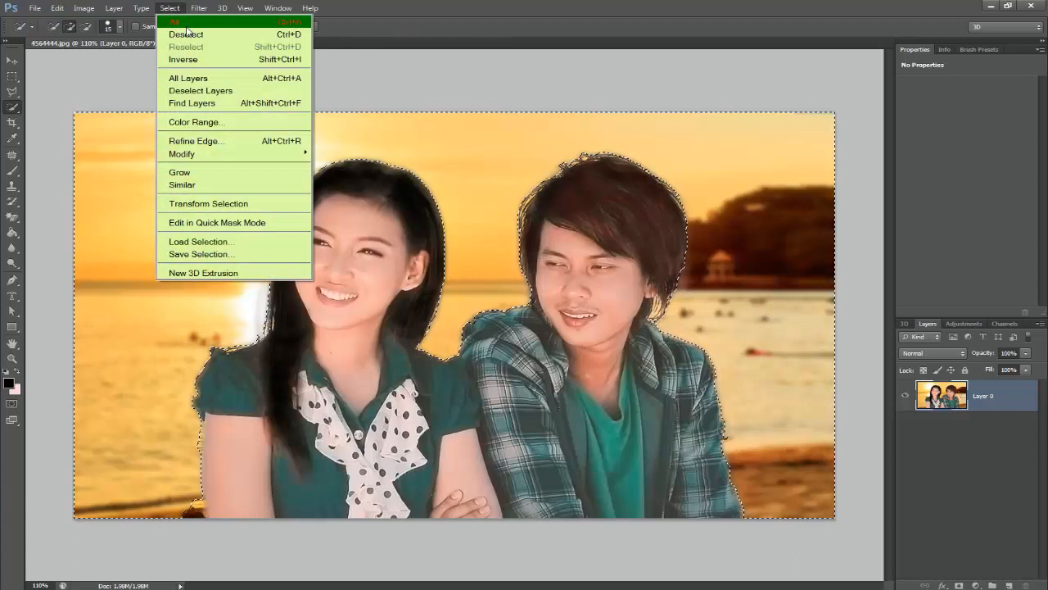
pyautogui.click(190, 33)
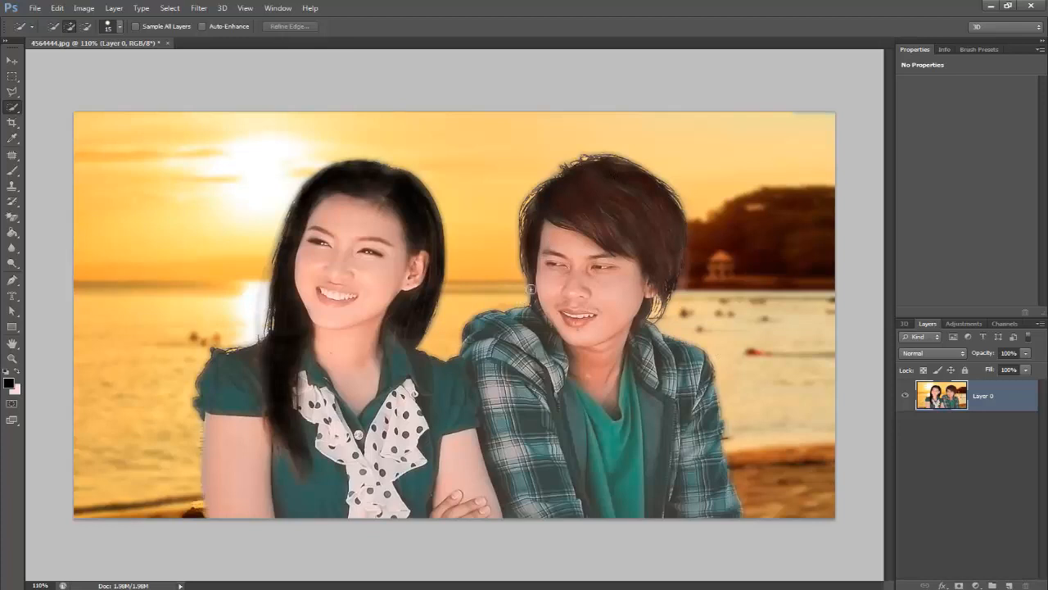
# - Set up an Unsharp Mask for the whole layer with Amount 190%, Radius 30.2 pixels and a raised Threshold
pyautogui.scroll(-3, 539, 289)
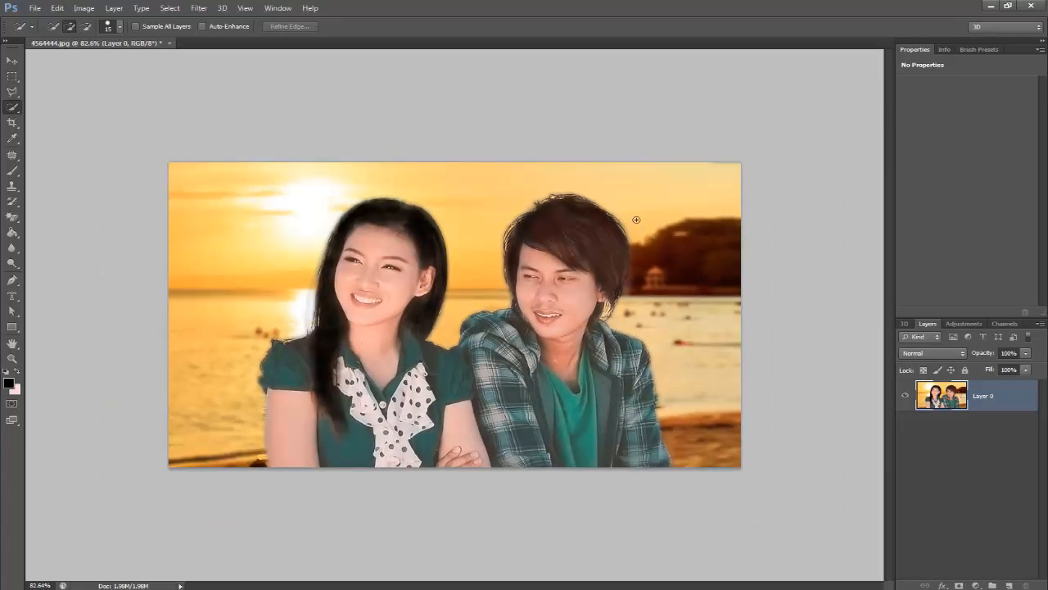
pyautogui.click(175, 6)
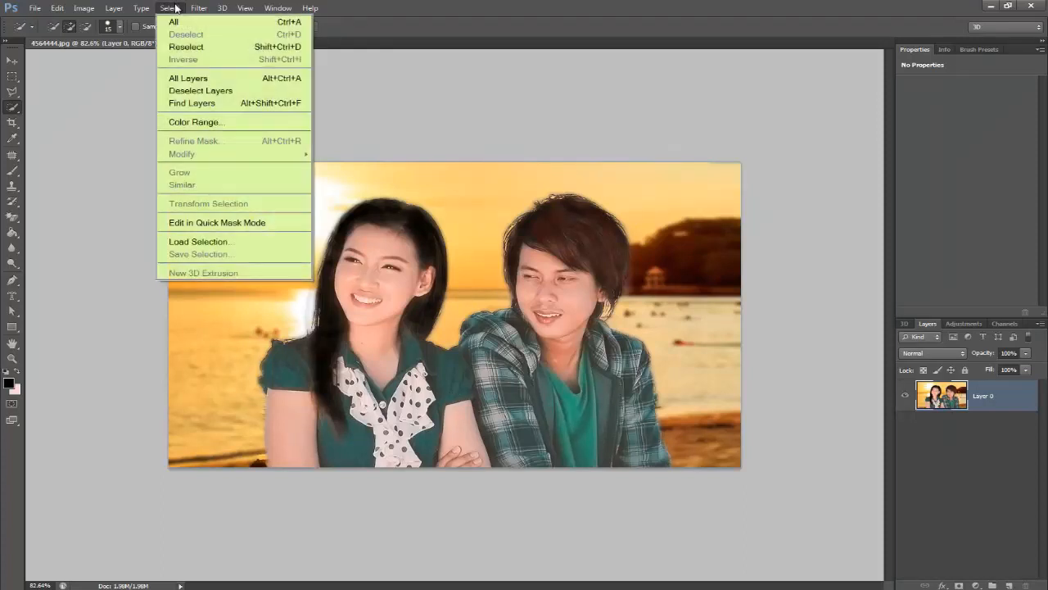
pyautogui.moveTo(198, 8)
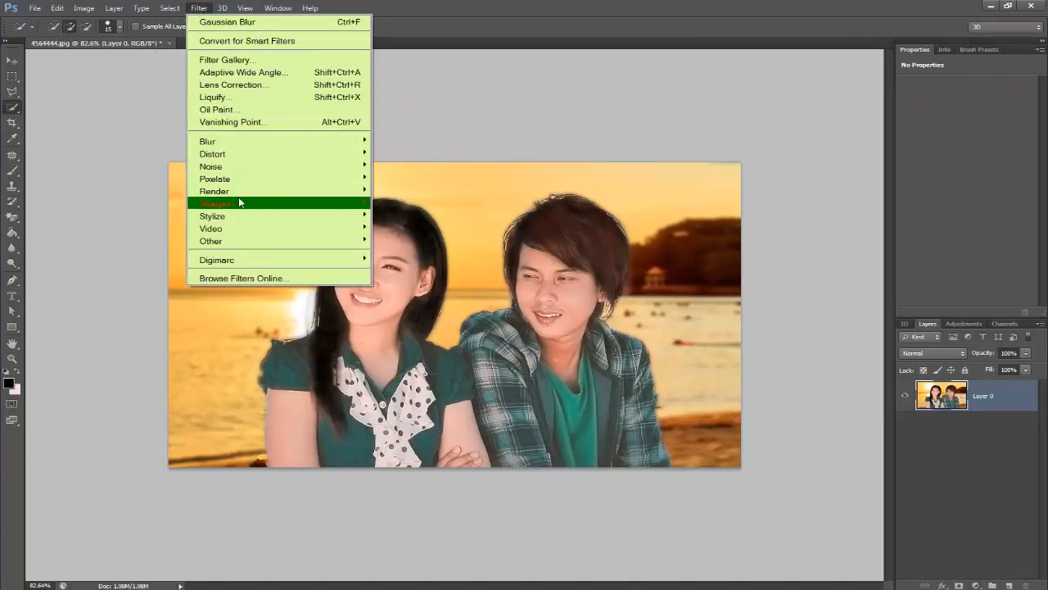
pyautogui.moveTo(326, 205)
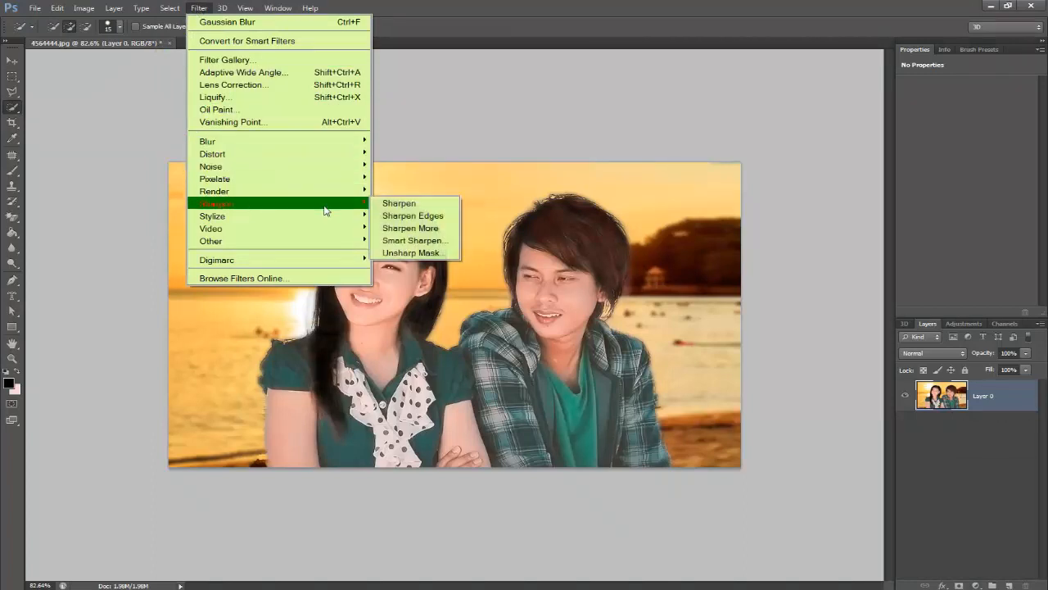
pyautogui.click(417, 251)
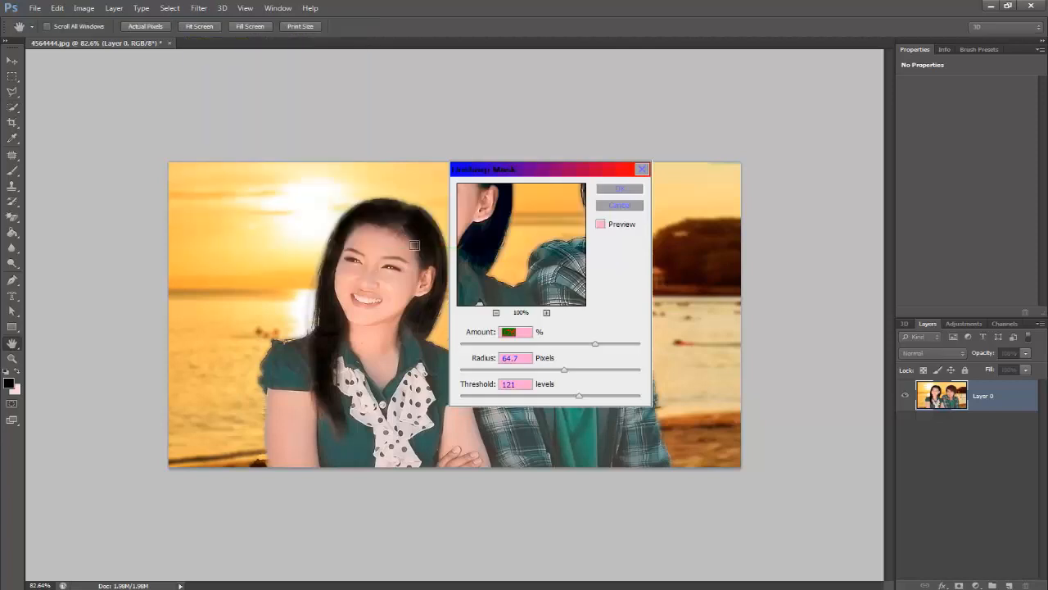
pyautogui.click(496, 313)
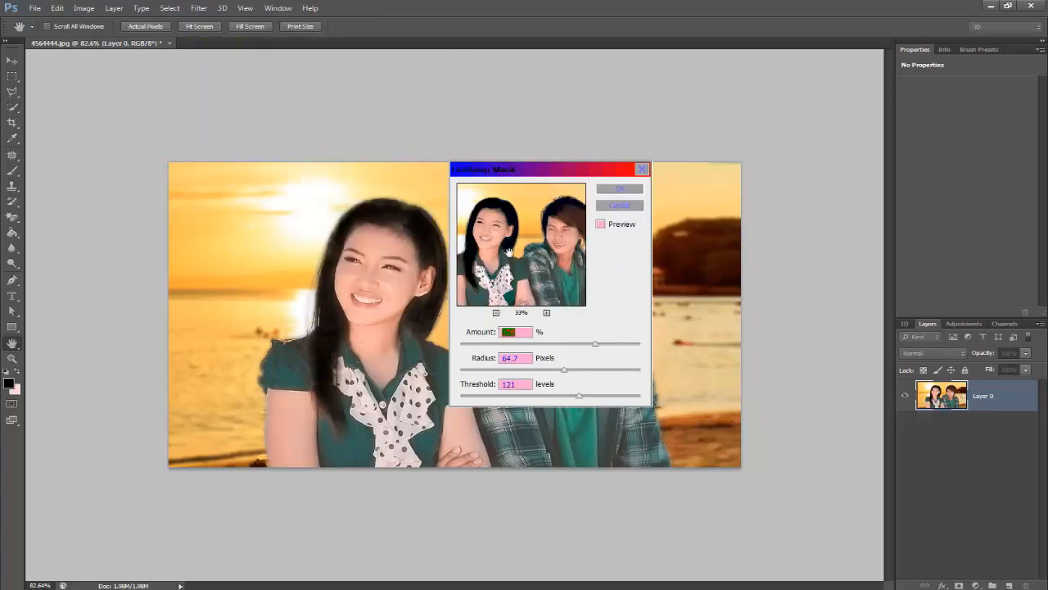
pyautogui.moveTo(573, 345); pyautogui.dragTo(588, 347)
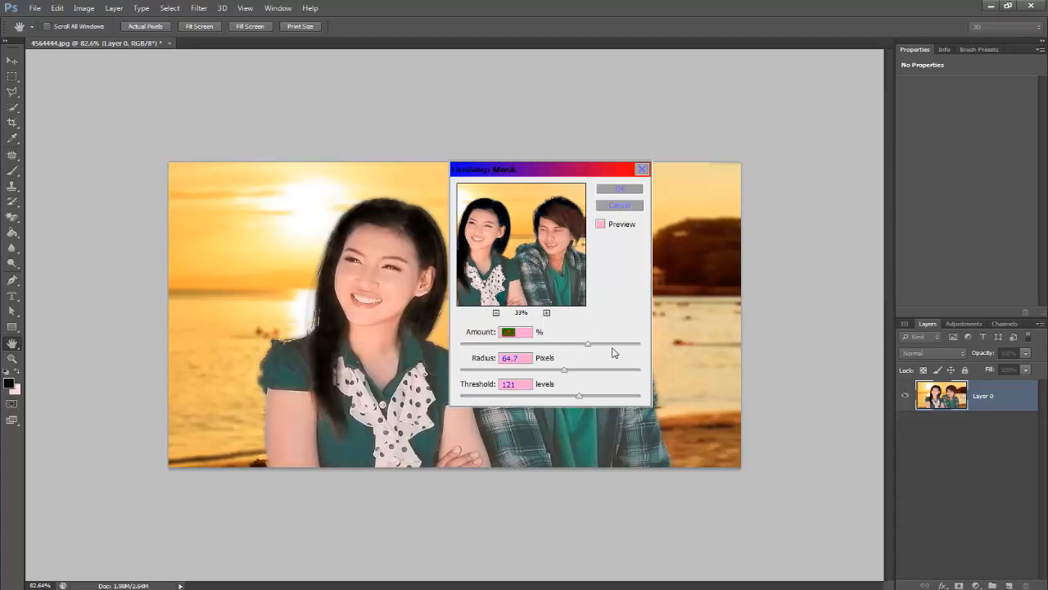
pyautogui.moveTo(634, 348); pyautogui.dragTo(601, 398)
pyautogui.click(593, 370)
# - Check the man's and the woman's faces in the enlarged filter preview and apply the Unsharp Mask
pyautogui.click(546, 312)
pyautogui.click(546, 311)
pyautogui.moveTo(572, 251); pyautogui.dragTo(497, 261)
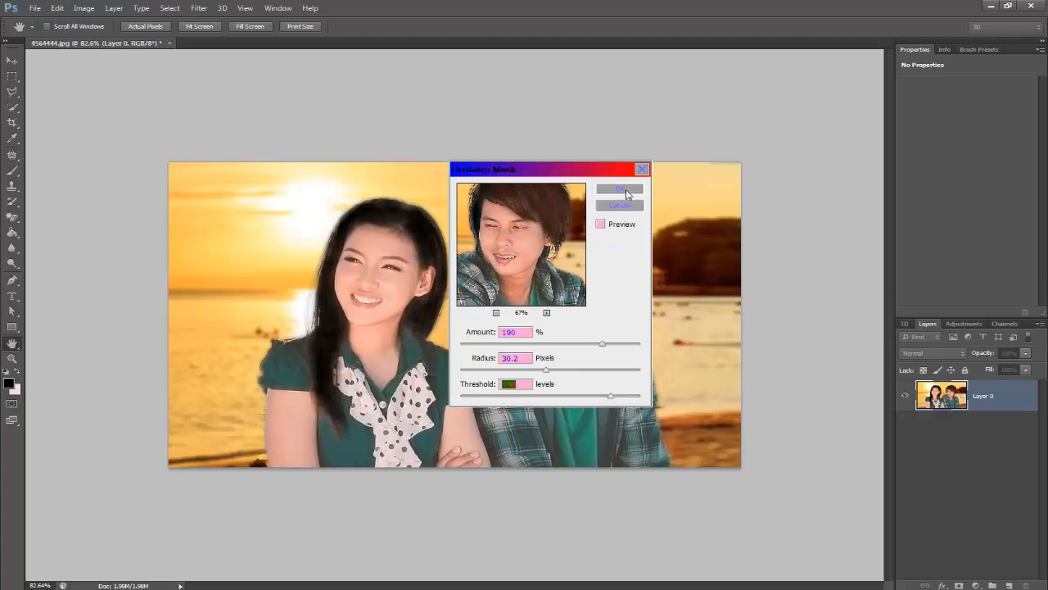
pyautogui.moveTo(542, 213); pyautogui.dragTo(611, 248)
pyautogui.moveTo(517, 263); pyautogui.dragTo(593, 229)
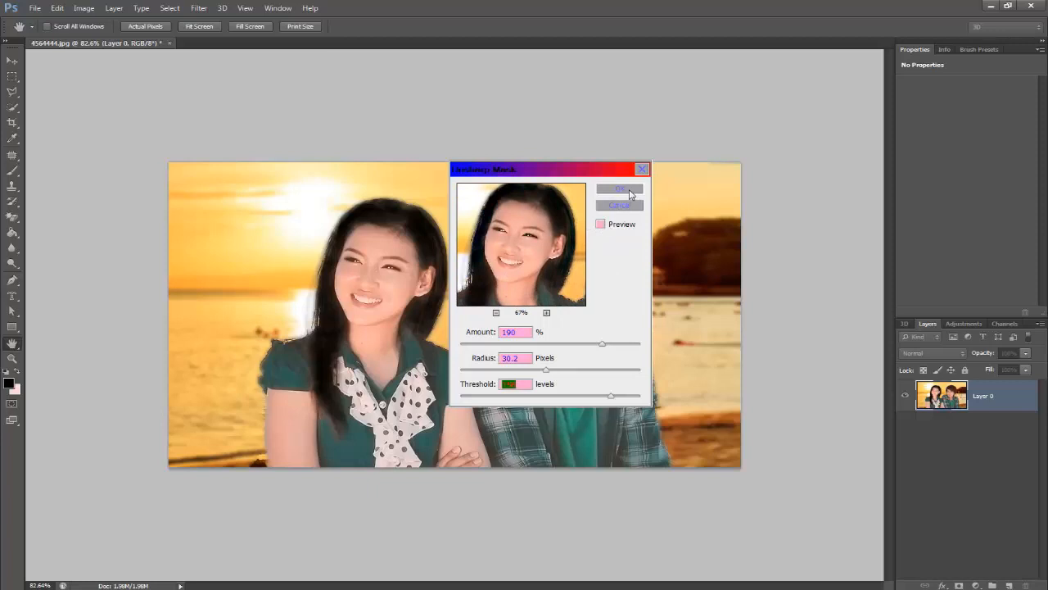
pyautogui.click(628, 189)
pyautogui.press('w')
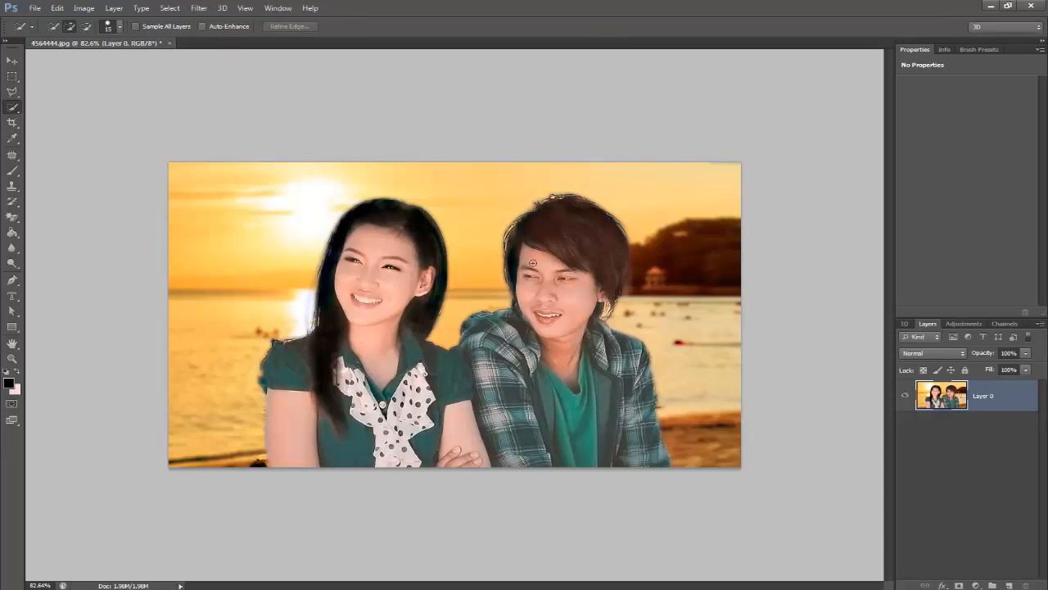
# - Duplicate Layer 0 and apply a High Pass filter with a raised radius to the copy, keeping strong edge detail
pyautogui.moveTo(1000, 405); pyautogui.dragTo(1014, 585)
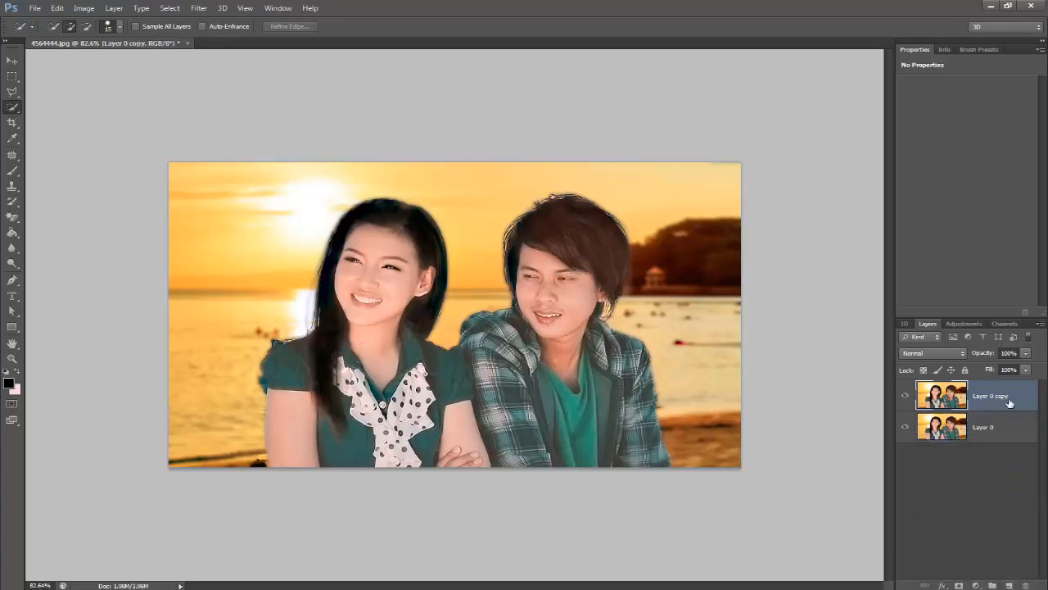
pyautogui.click(198, 8)
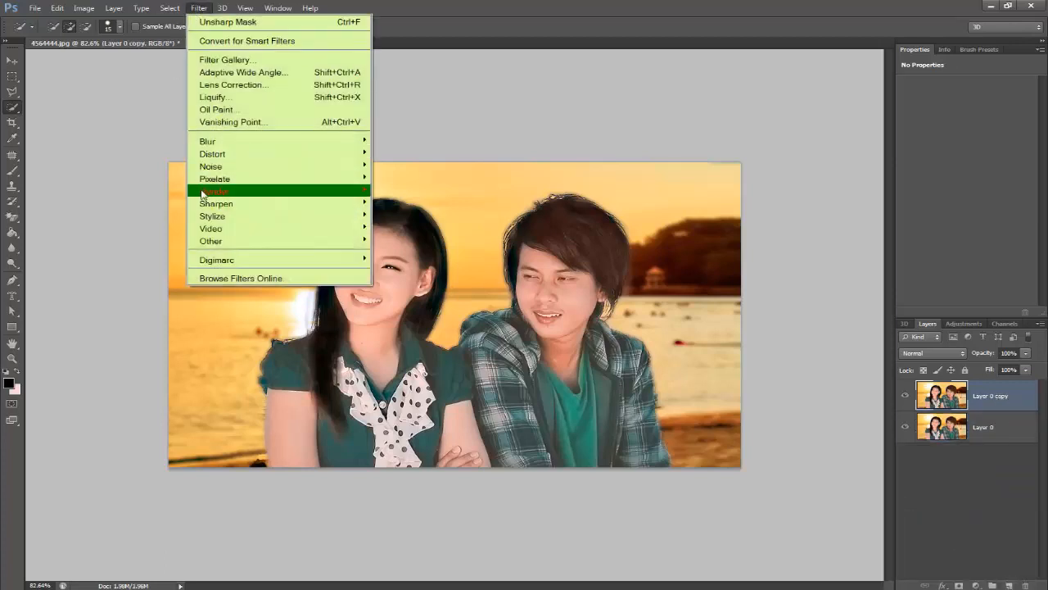
pyautogui.moveTo(215, 242)
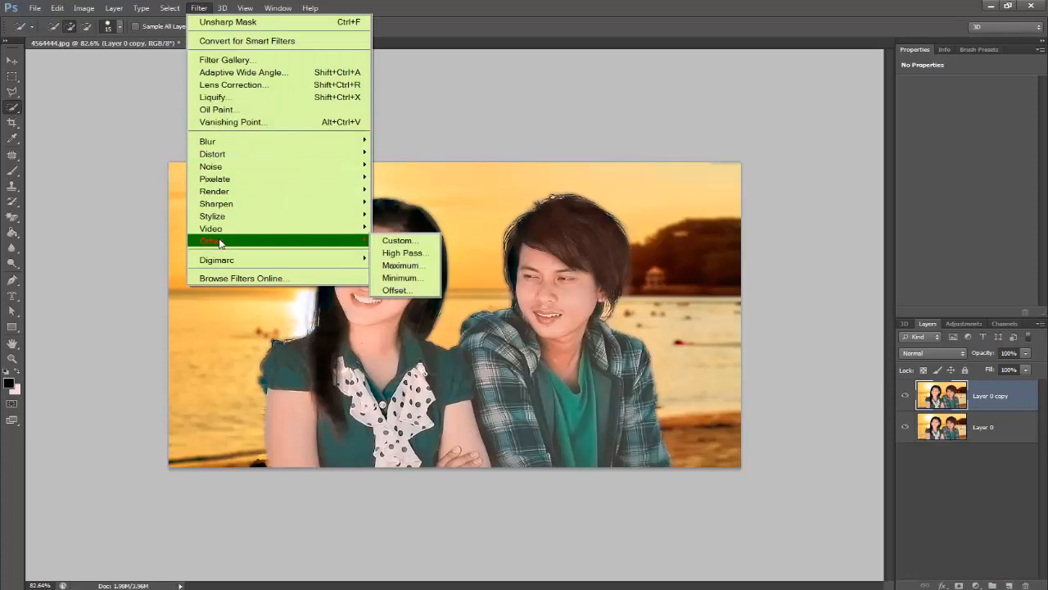
pyautogui.click(413, 255)
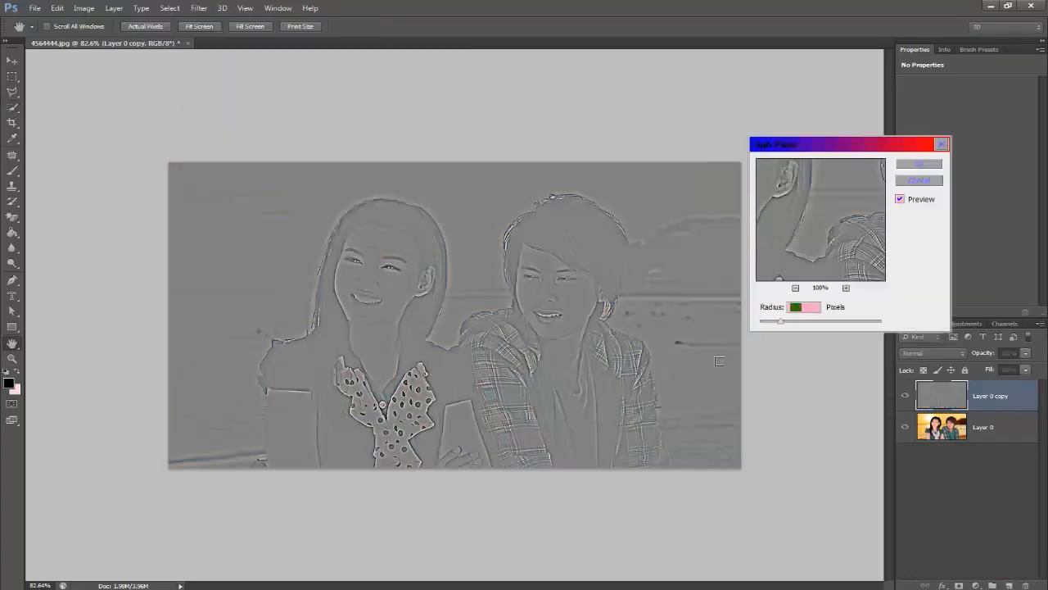
pyautogui.moveTo(834, 326); pyautogui.dragTo(813, 326)
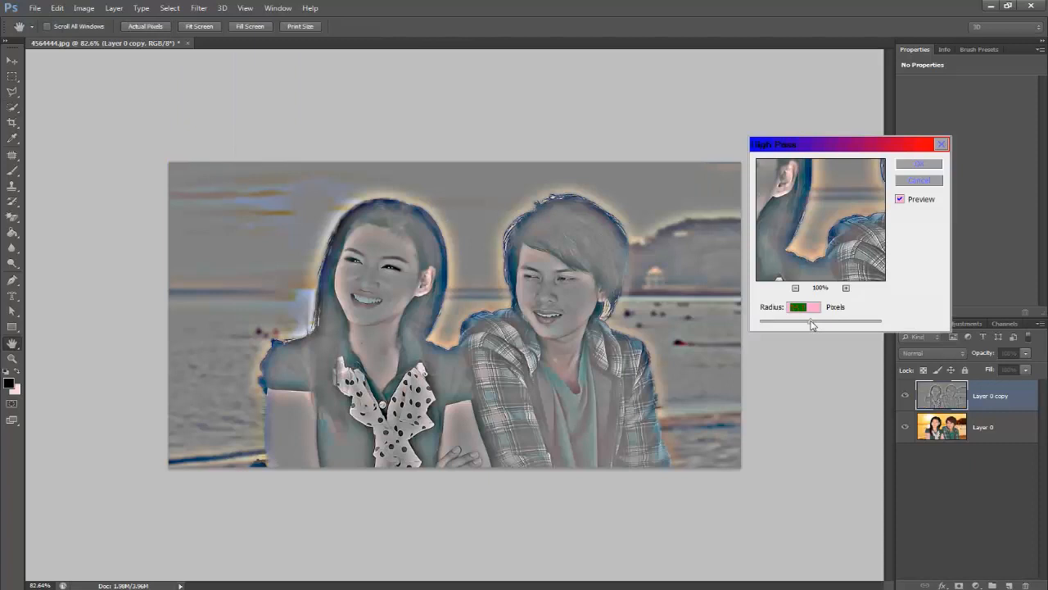
pyautogui.click(919, 164)
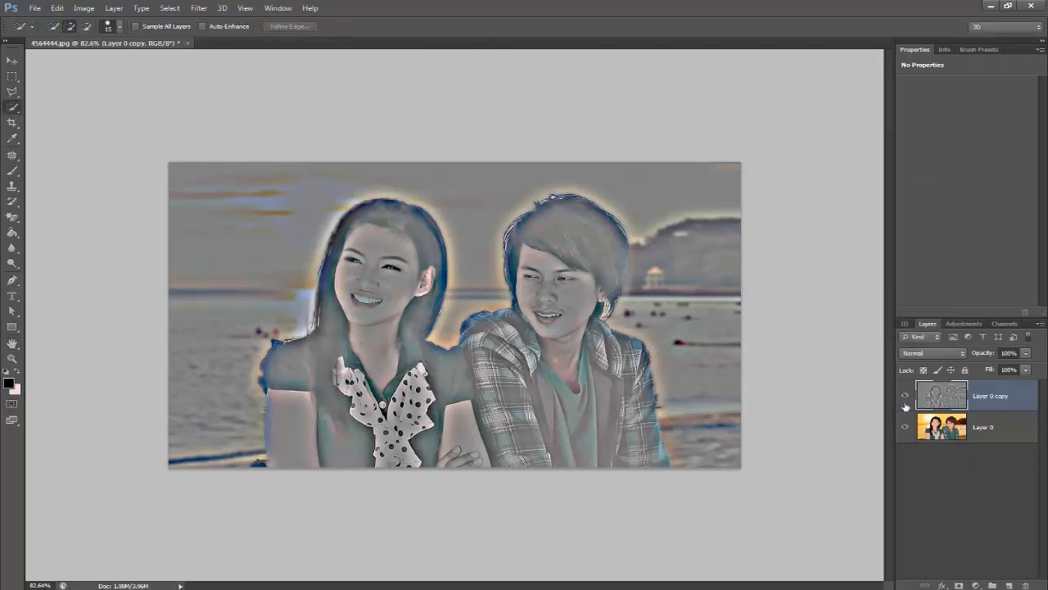
# - Set the blend mode of the High Pass layer copy to Overlay
pyautogui.click(934, 354)
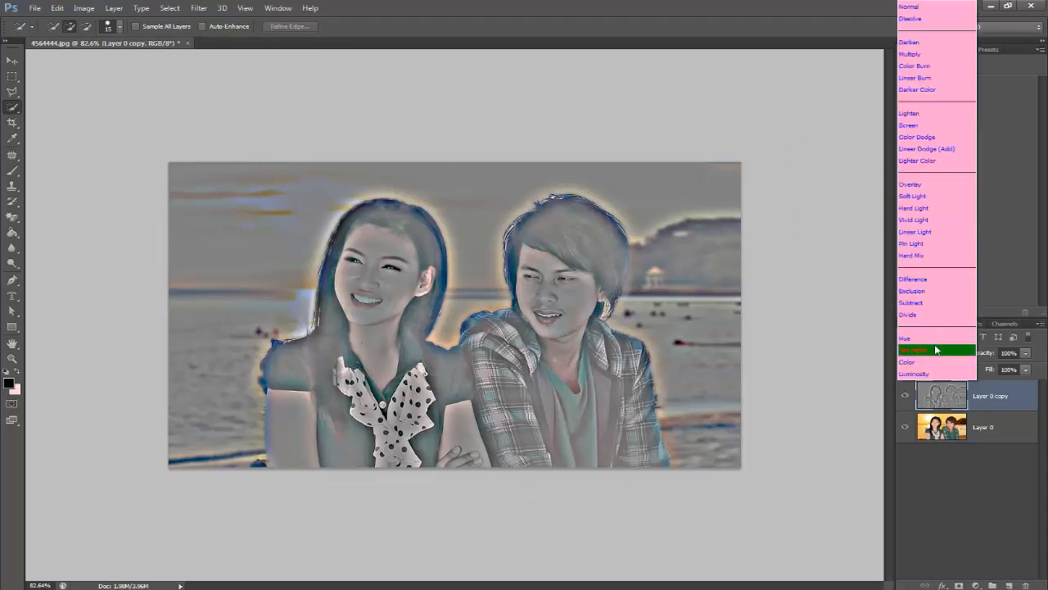
pyautogui.click(935, 185)
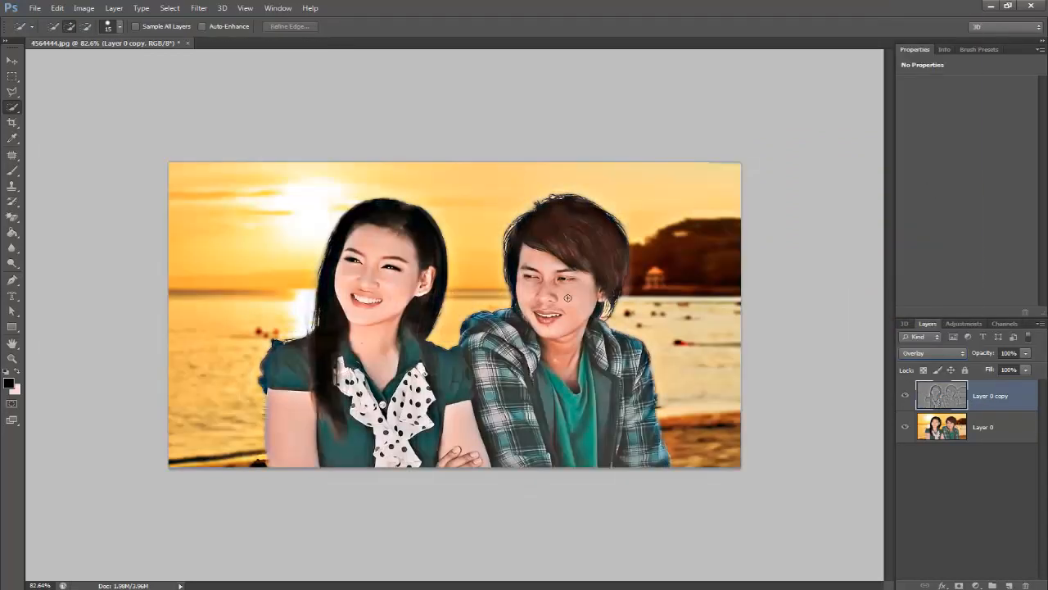
# - Apply a second High Pass filter to the Overlay layer, trying lower and higher radii before settling on a medium one
pyautogui.click(201, 8)
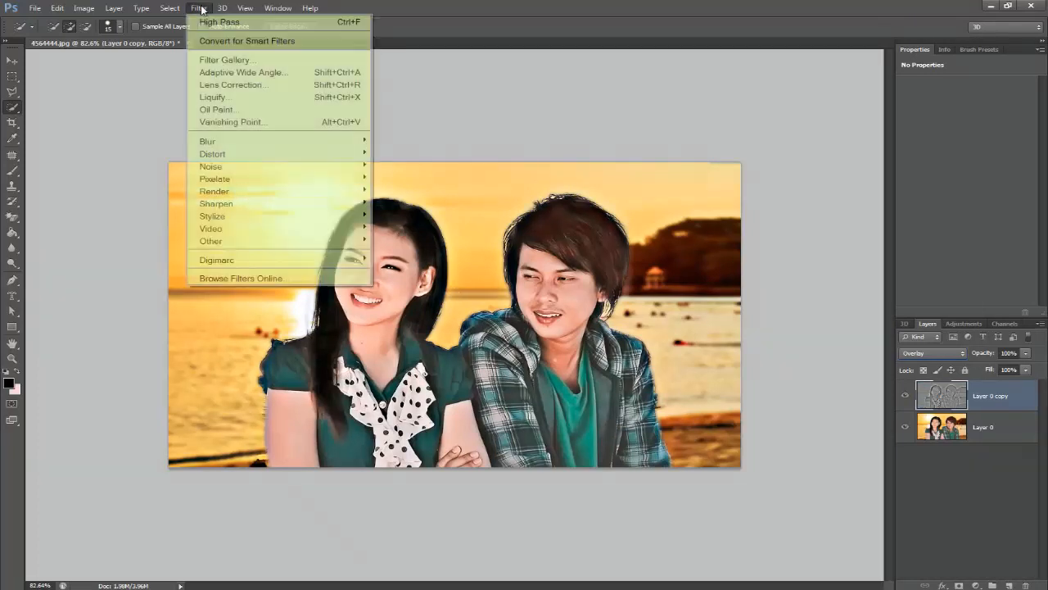
pyautogui.moveTo(229, 240)
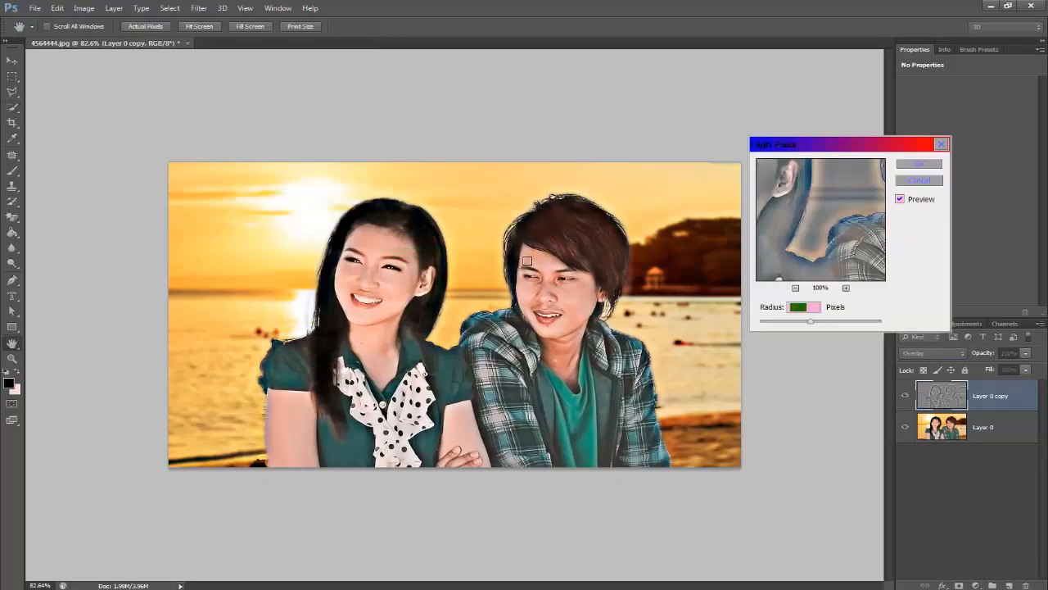
pyautogui.moveTo(821, 152); pyautogui.dragTo(810, 250)
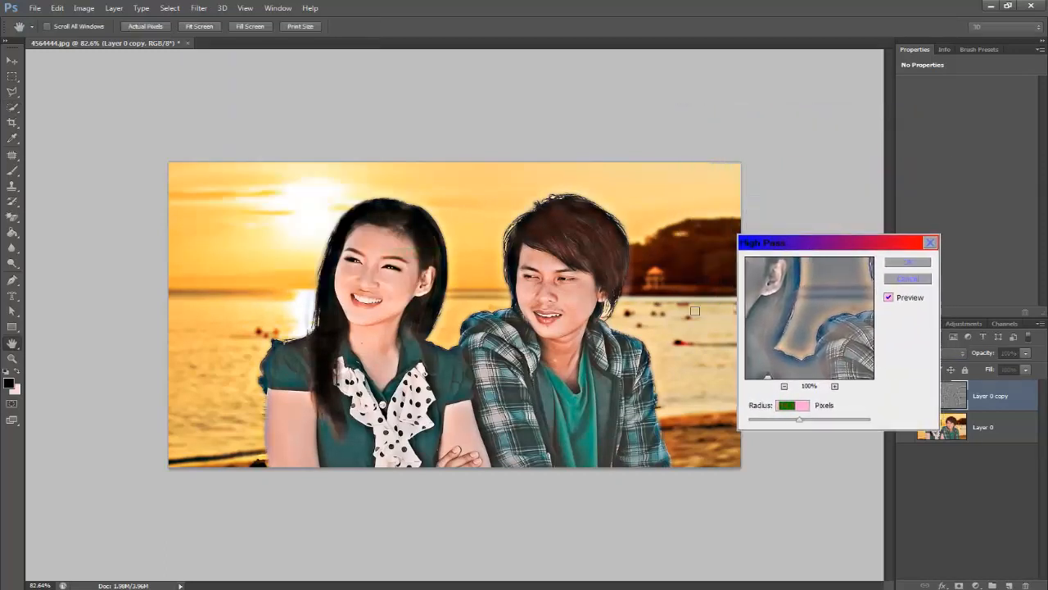
pyautogui.moveTo(784, 426)
pyautogui.mouseDown()
pyautogui.moveTo(856, 422)
pyautogui.moveTo(796, 422)
pyautogui.mouseUp()
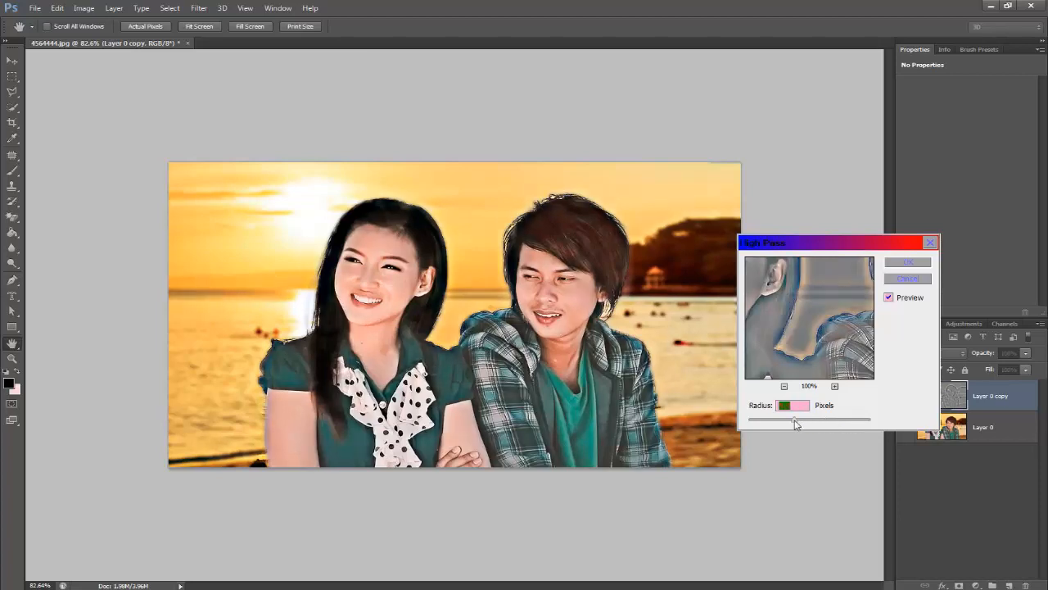
pyautogui.click(833, 422)
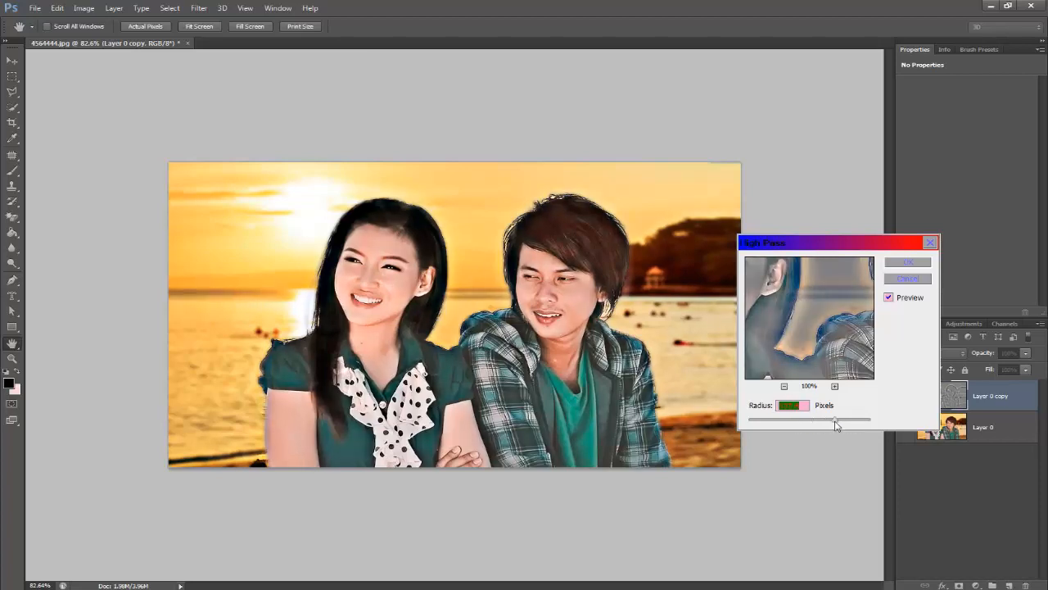
pyautogui.click(852, 423)
pyautogui.moveTo(856, 423)
pyautogui.mouseDown()
pyautogui.moveTo(774, 421)
pyautogui.moveTo(844, 422)
pyautogui.mouseUp()
pyautogui.moveTo(833, 421)
pyautogui.mouseDown()
pyautogui.moveTo(793, 421)
pyautogui.moveTo(812, 423)
pyautogui.mouseUp()
pyautogui.click(918, 264)
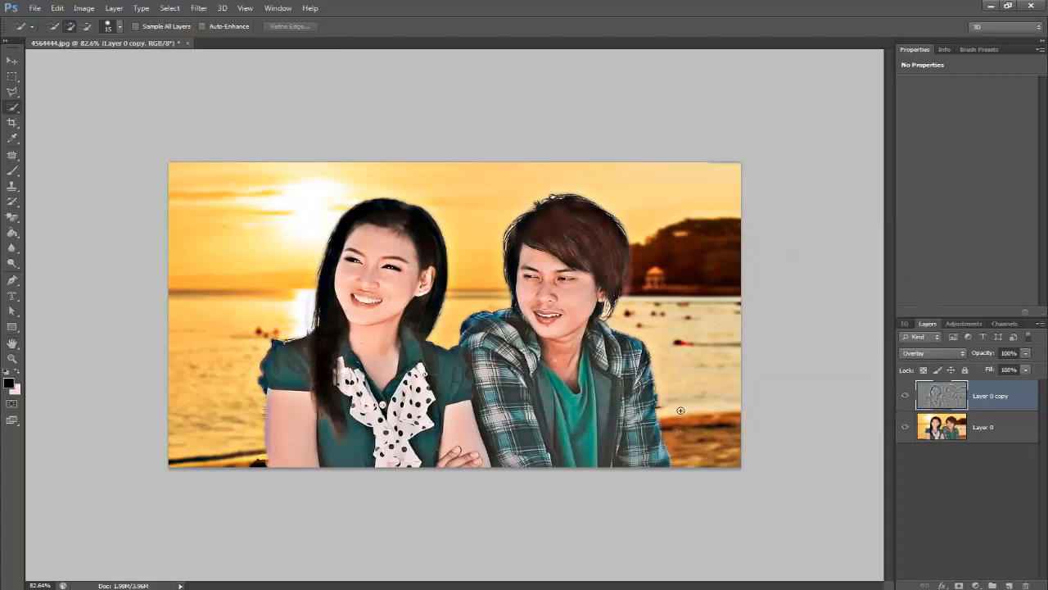
pyautogui.scroll(2, 680, 405)
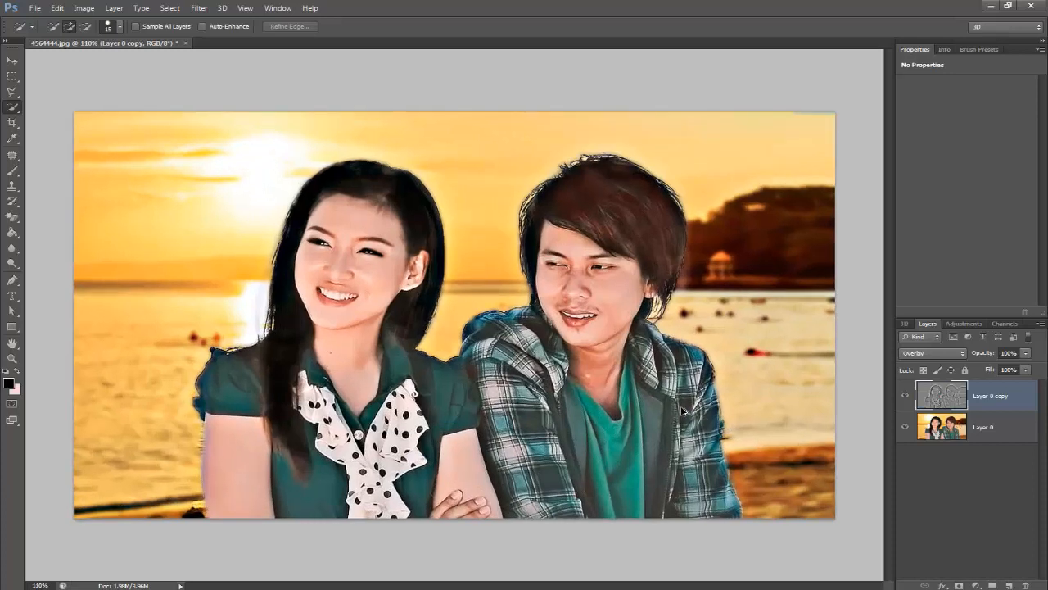
pyautogui.scroll(-2, 682, 410)
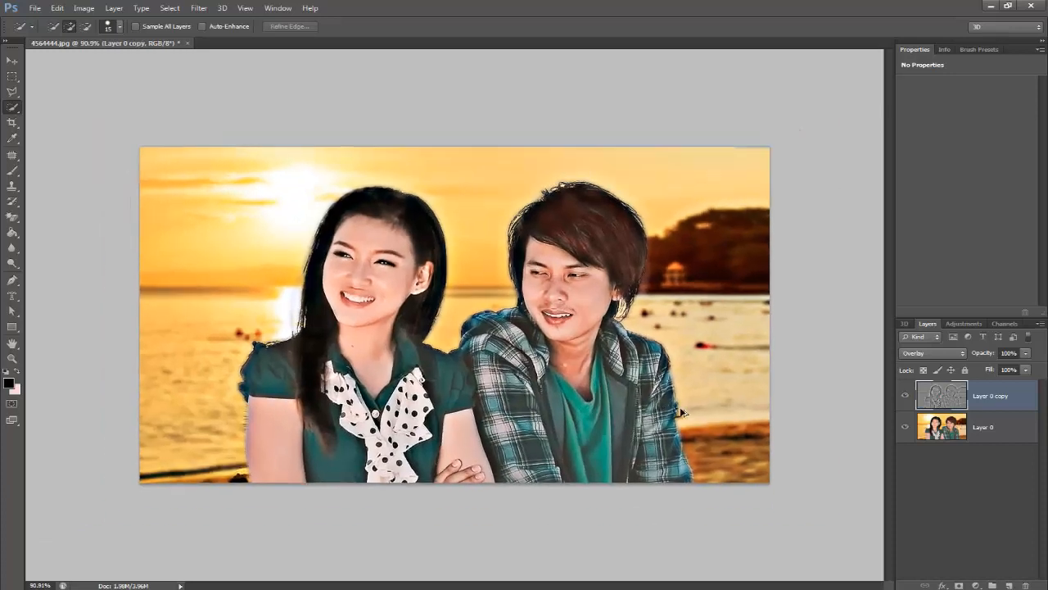
pyautogui.scroll(-1, 682, 412)
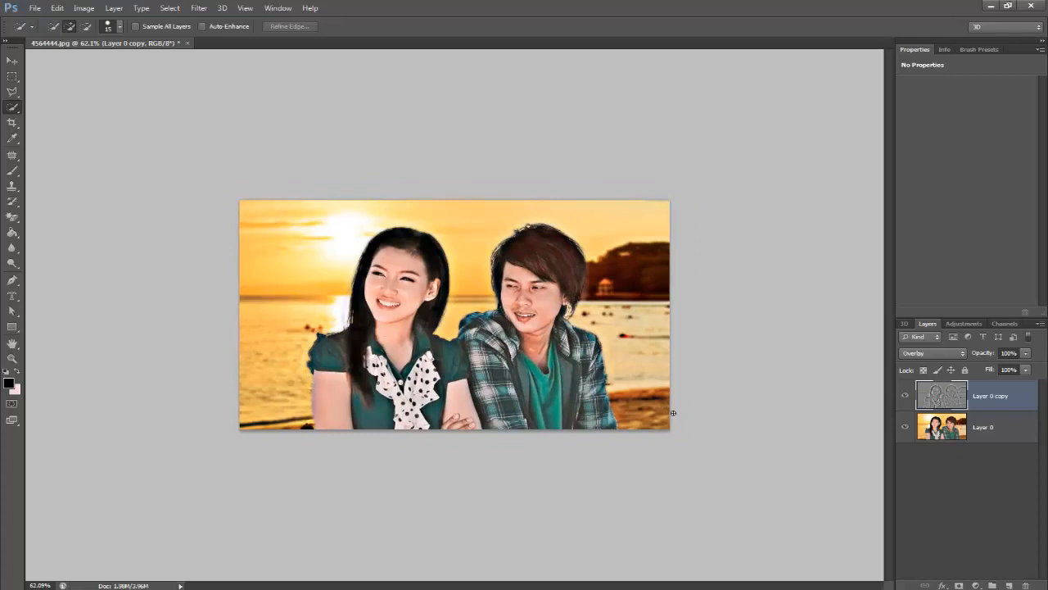
pyautogui.scroll(1, 672, 411)
pyautogui.scroll(1, 673, 416)
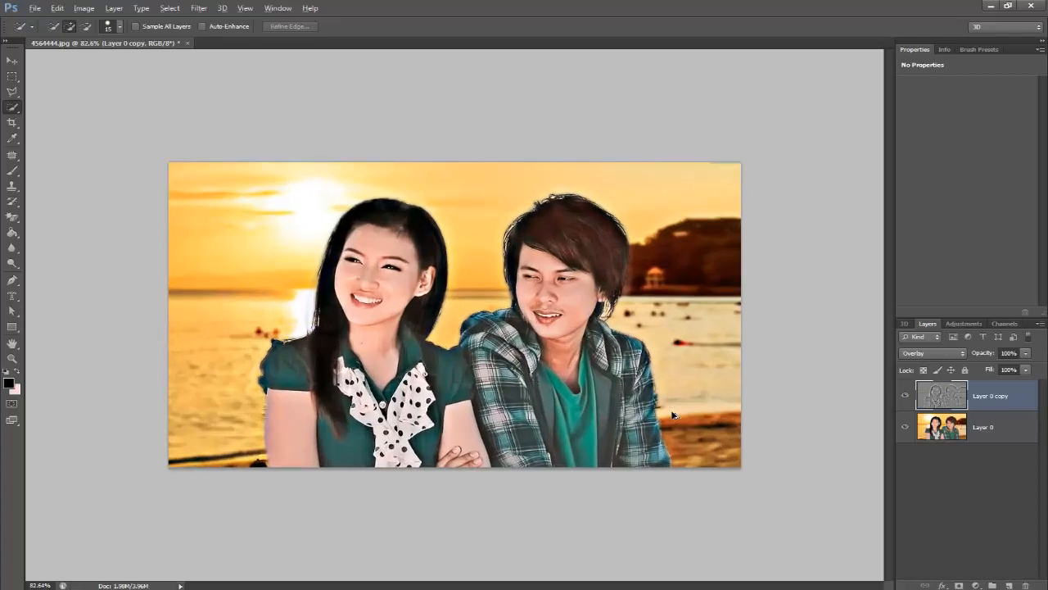